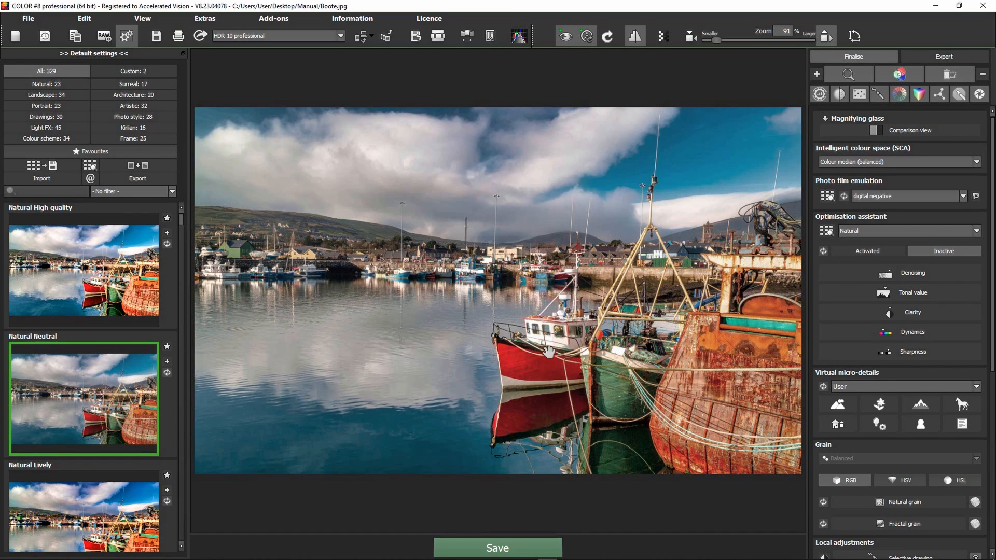
Step: Examine the harbour photo's buildings, boats and hillside up close for image noise, then return to a wider view
left_click(565, 39)
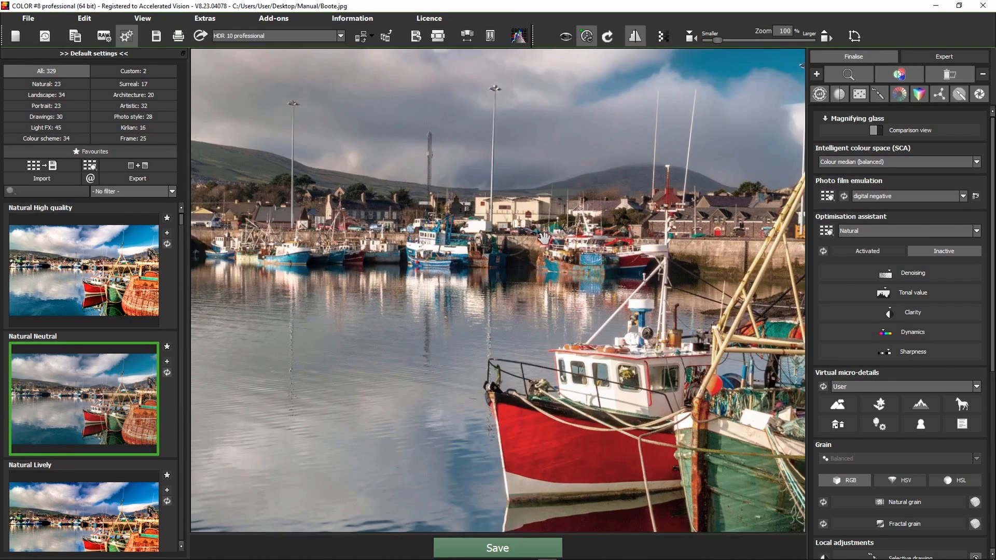
scroll(574, 244, "up", 10)
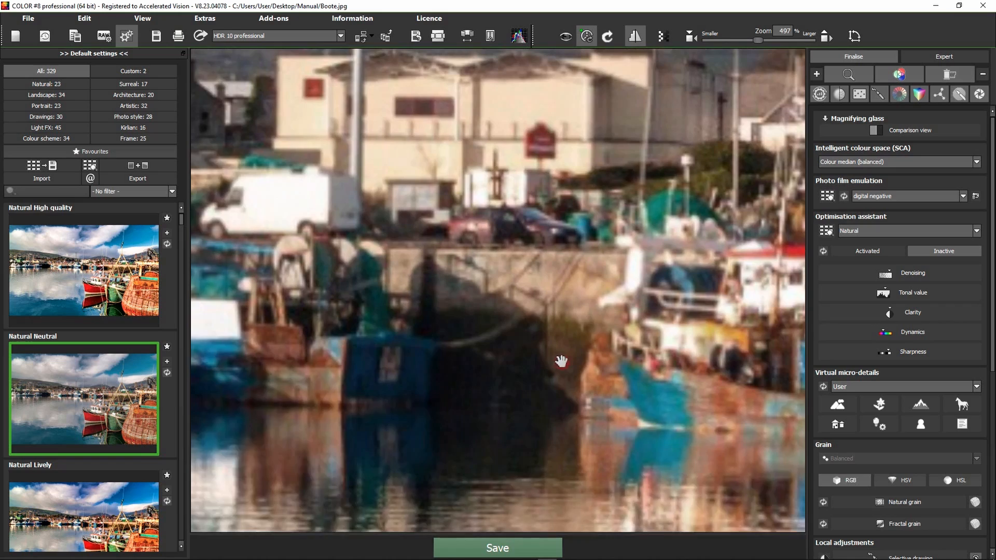
left_click_drag(597, 245, 545, 316)
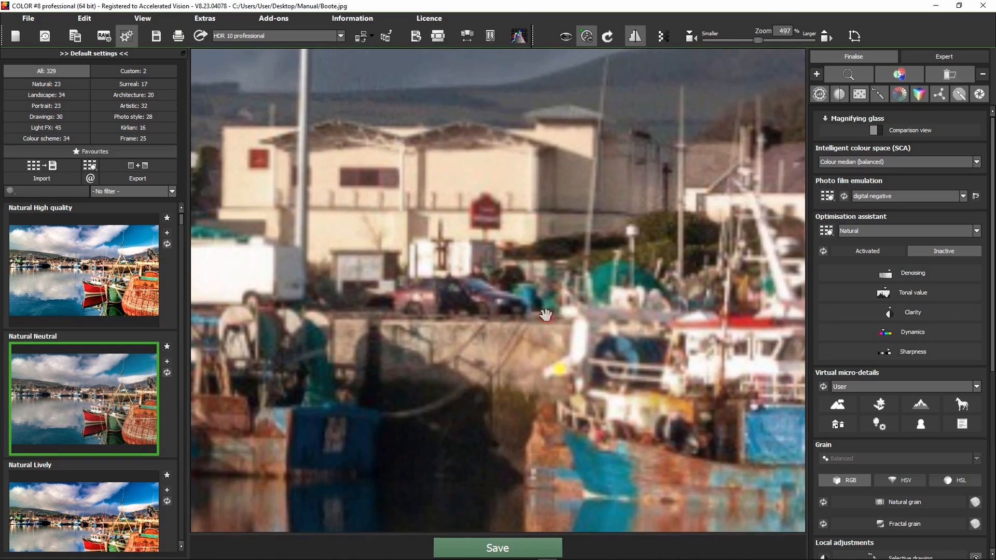
left_click(634, 34)
left_click_drag(597, 179, 566, 248)
scroll(529, 179, "down", 6)
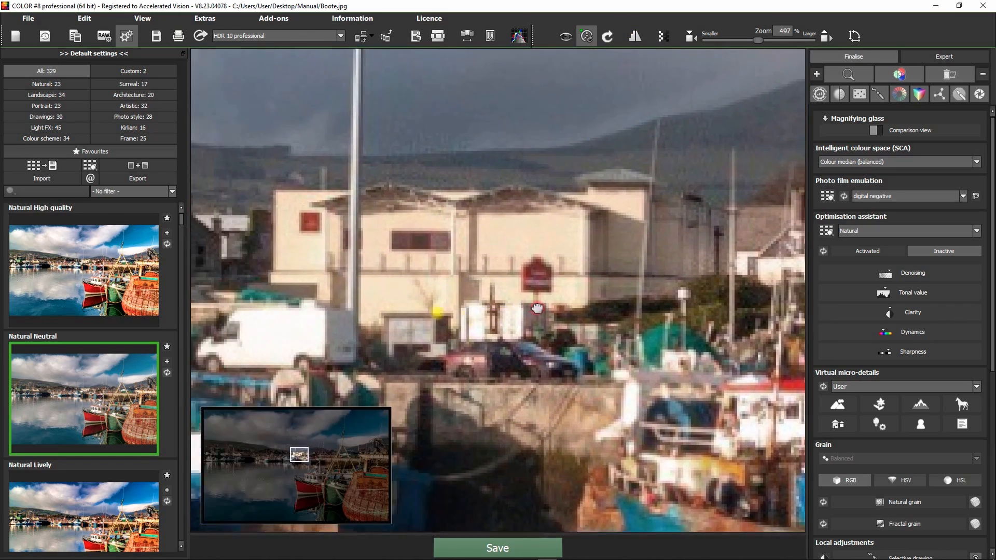
scroll(449, 328, "down", 4)
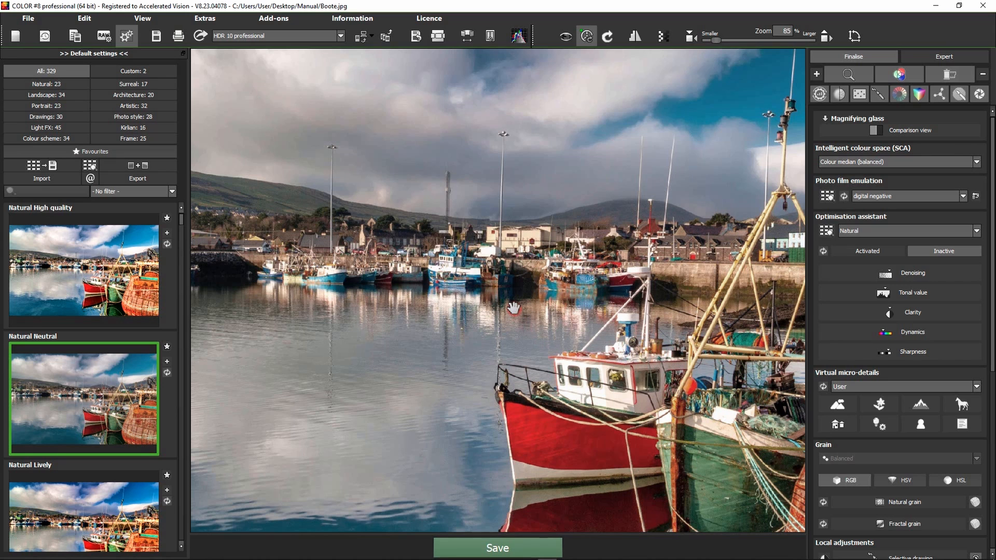
Step: Open the photo in RAW development and set the exposure's dynamic brightness to 31 %
left_click(97, 36)
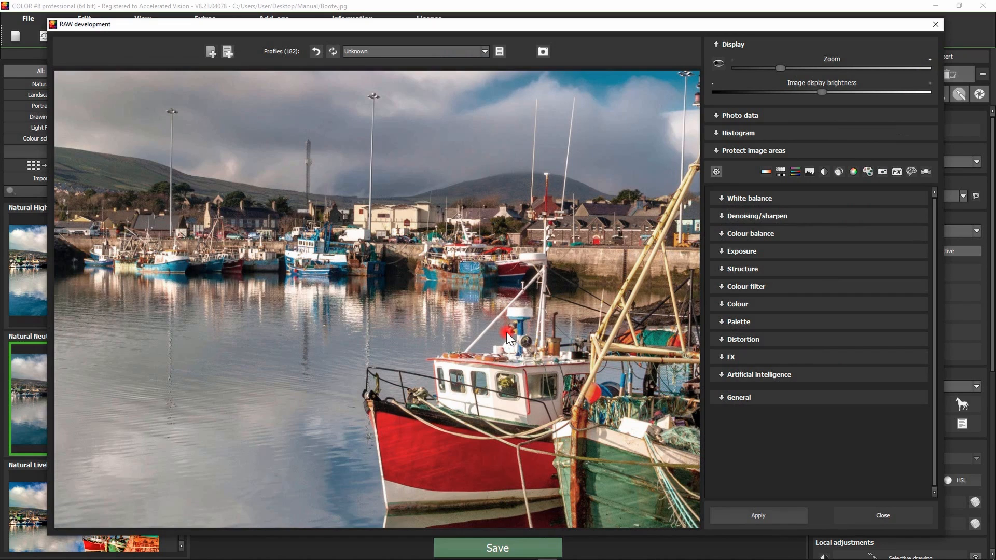
left_click(749, 252)
scroll(840, 263, "down", 3)
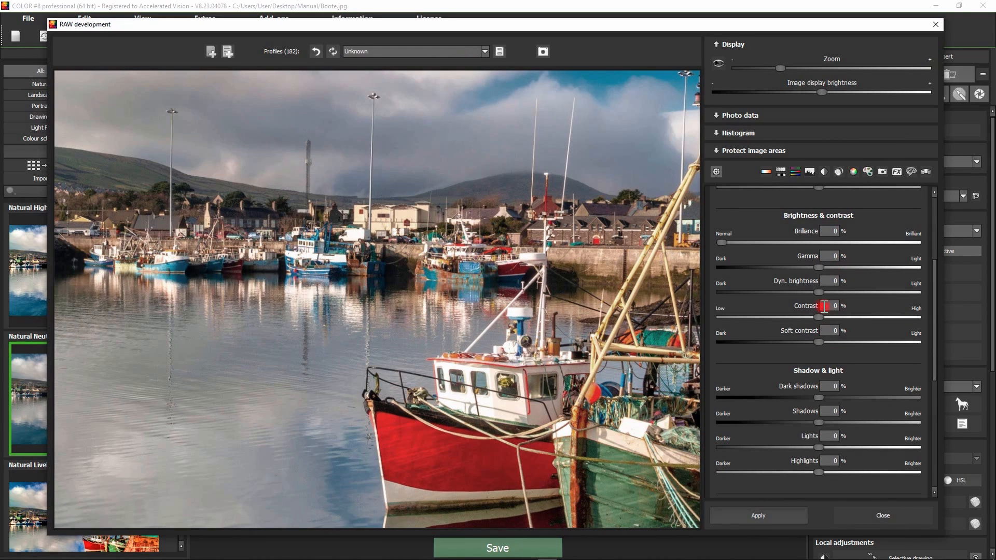
left_click_drag(819, 292, 848, 292)
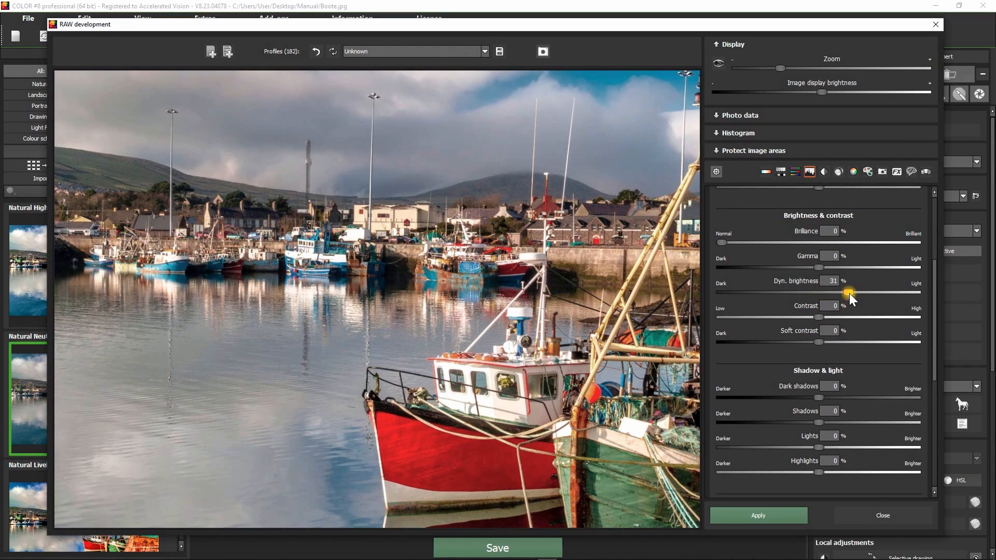
Step: Set the black and white point adjustments to 45 % for Normalise shadows and 47 % for Normalise lights
scroll(860, 370, "down", 3)
scroll(851, 384, "down", 3)
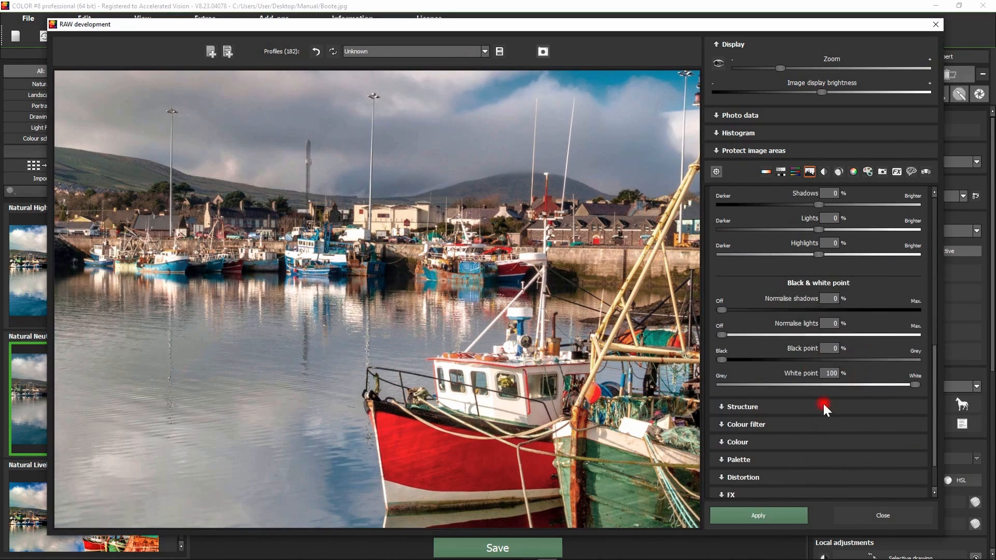
left_click(809, 310)
left_click(809, 335)
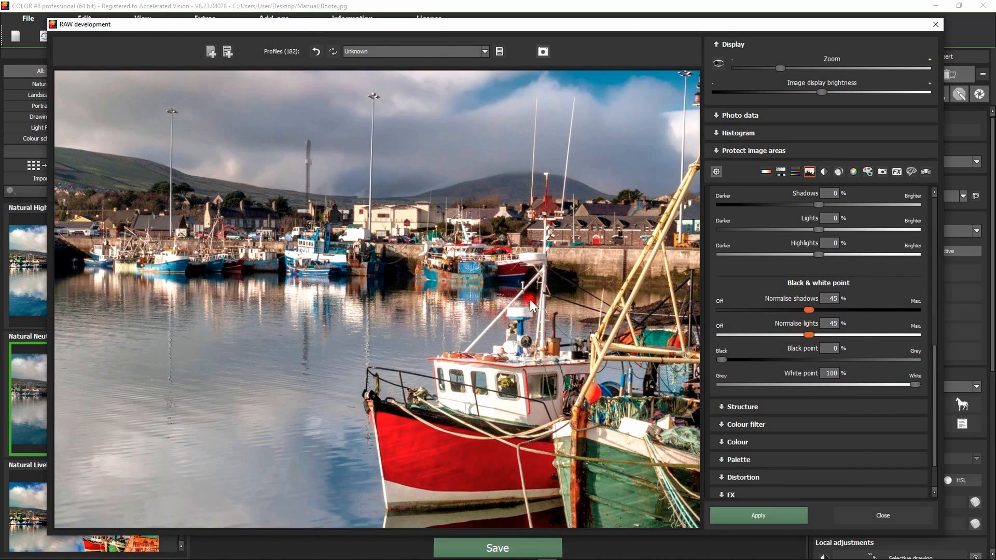
left_click(455, 333)
scroll(454, 335, "down", 1)
scroll(455, 348, "up", 1)
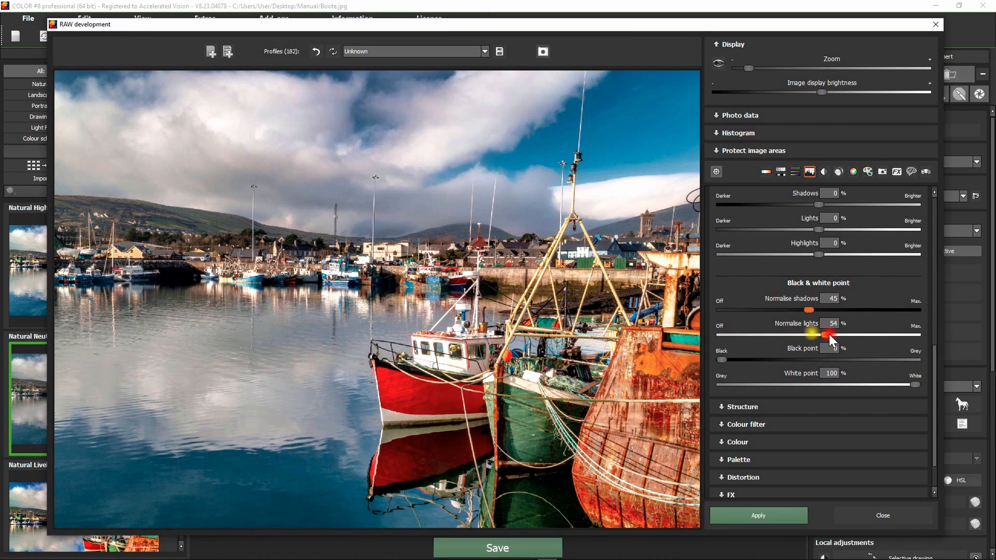
left_click_drag(829, 334, 812, 335)
scroll(809, 366, "up", 1)
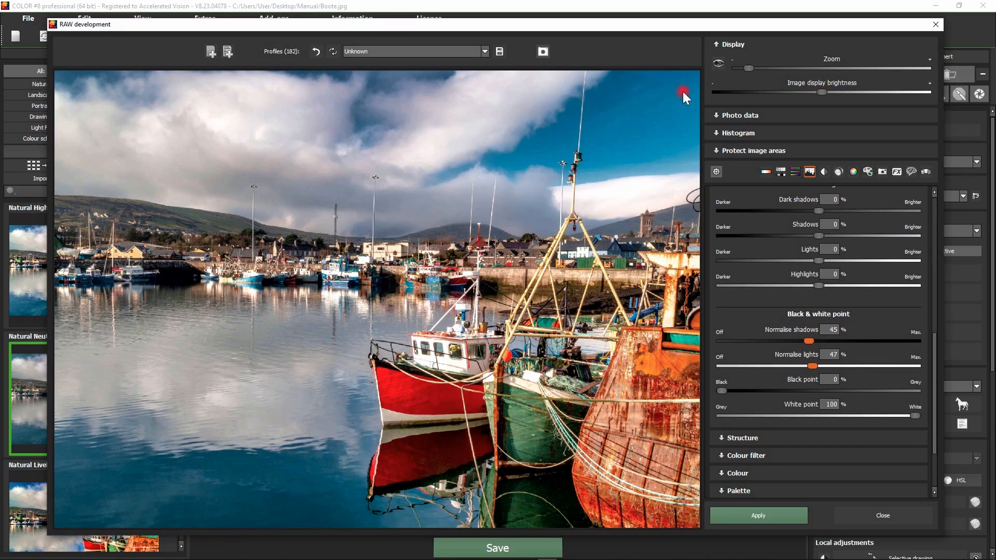
Step: Set Denoise in the artificial intelligence image improvement settings to 21 %, judging the effect on the hillside and buildings
scroll(579, 211, "up", 6)
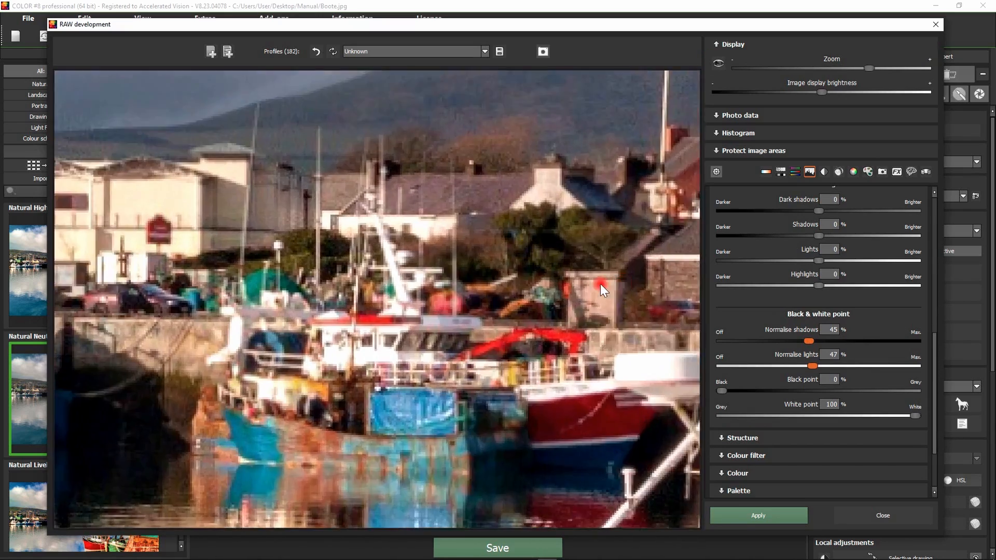
scroll(799, 369, "down", 3)
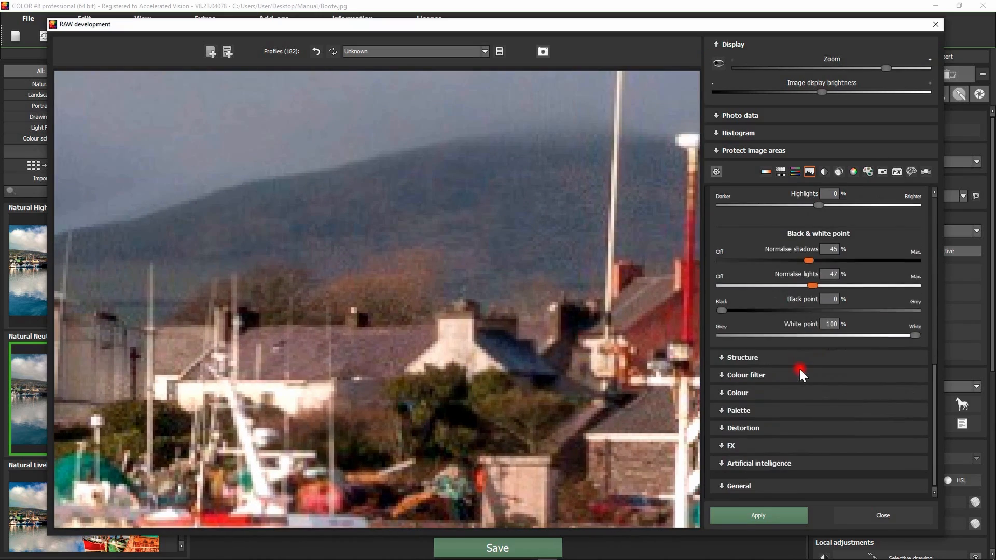
left_click(757, 464)
scroll(827, 322, "down", 10)
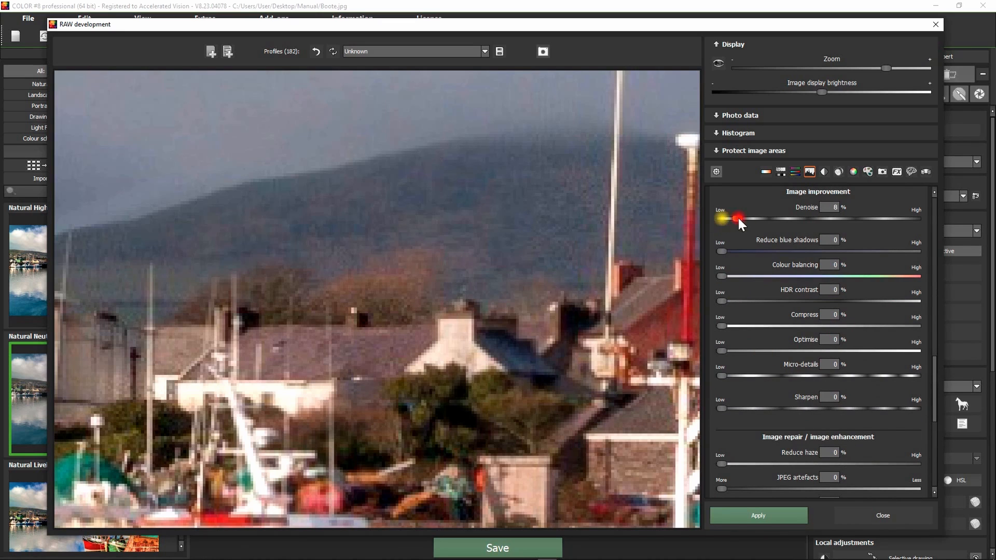
left_click_drag(738, 219, 762, 220)
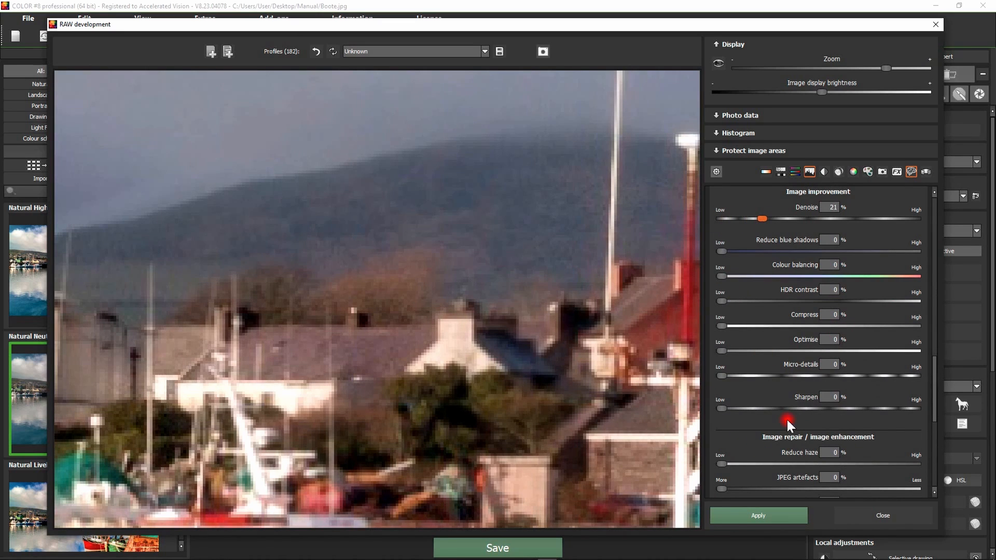
Step: Set the image improvement's Sharpen value to 25 % and check the effect on the rooftops
left_click(759, 407)
left_click(415, 399)
left_click(331, 386)
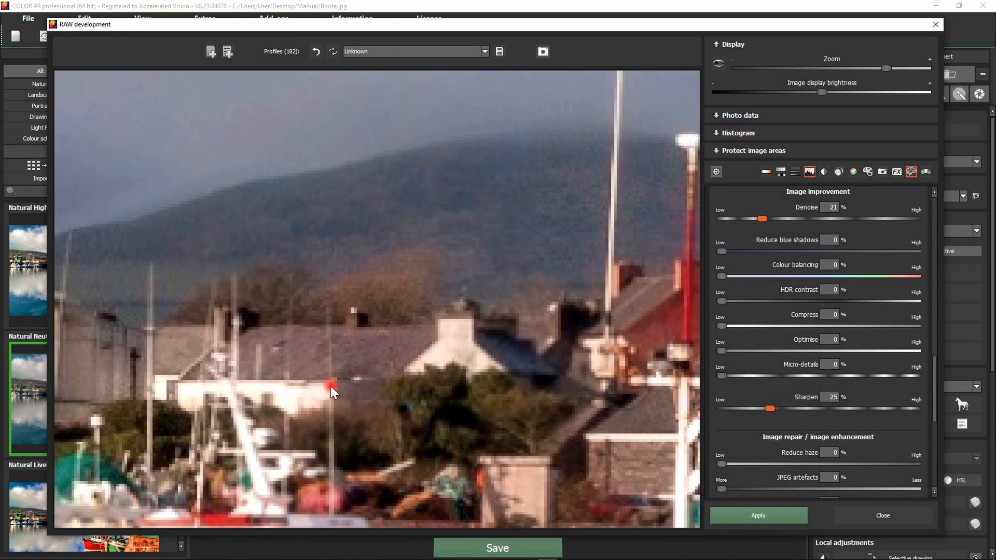
left_click(322, 338)
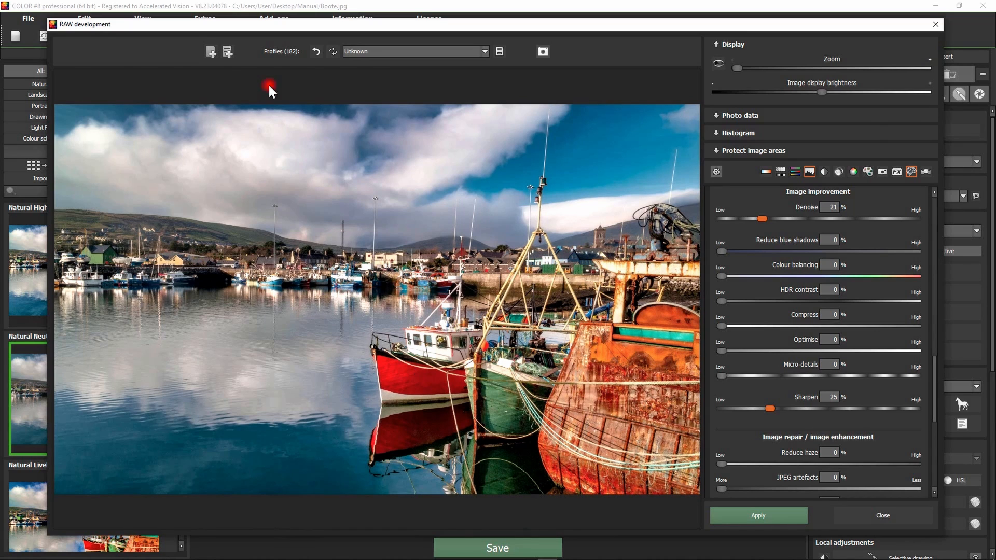
Step: Save the current development settings as a new camera profile named "My camera", then close RAW development
left_click(226, 52)
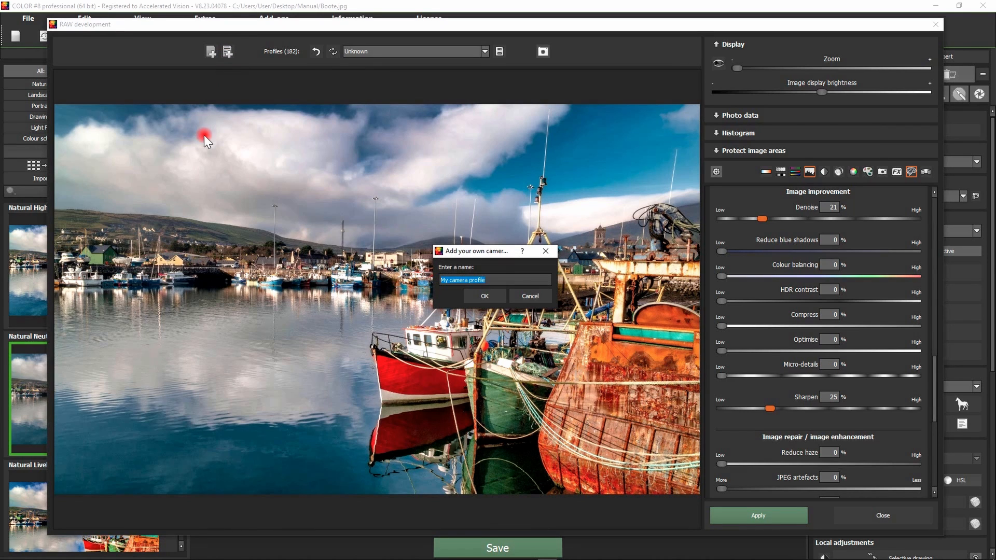
type("My camera")
left_click(488, 298)
left_click(408, 51)
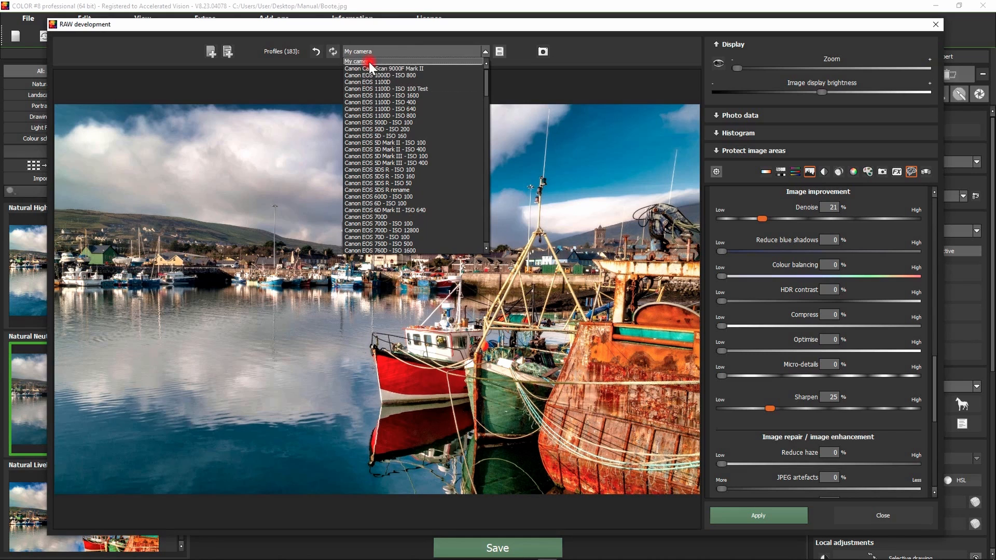
left_click(616, 338)
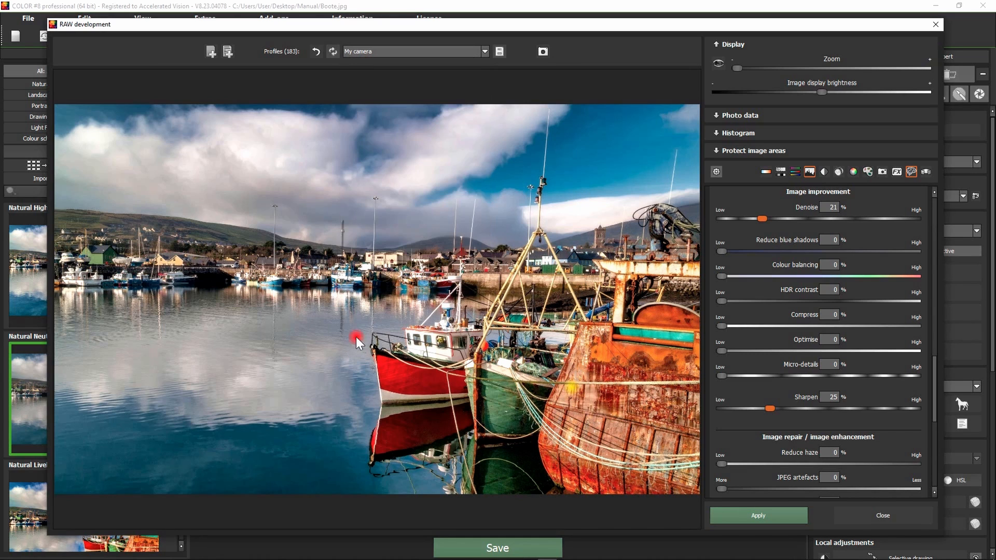
left_click(871, 514)
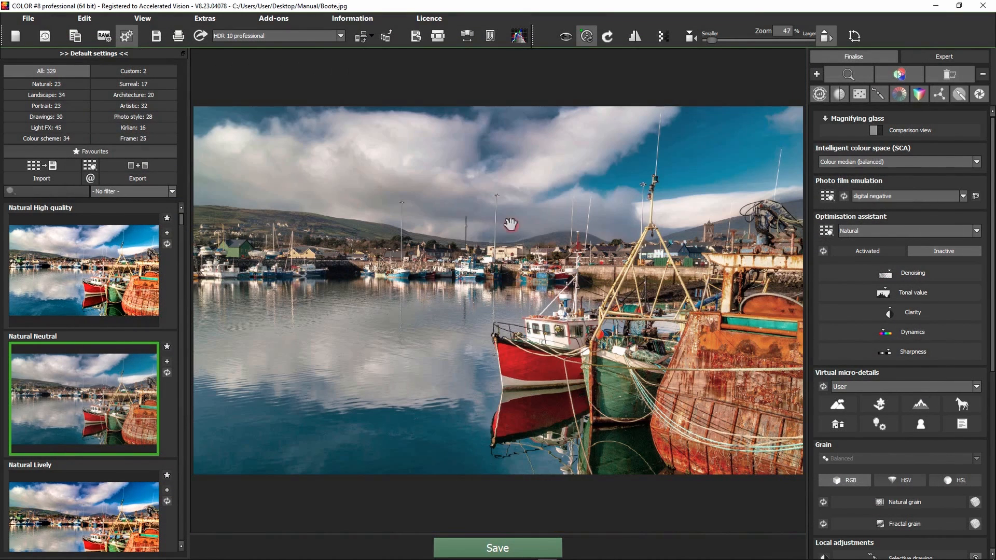
Step: In Image preparation, choose "My camera" as the RAW profile and confirm the settings
left_click(194, 17)
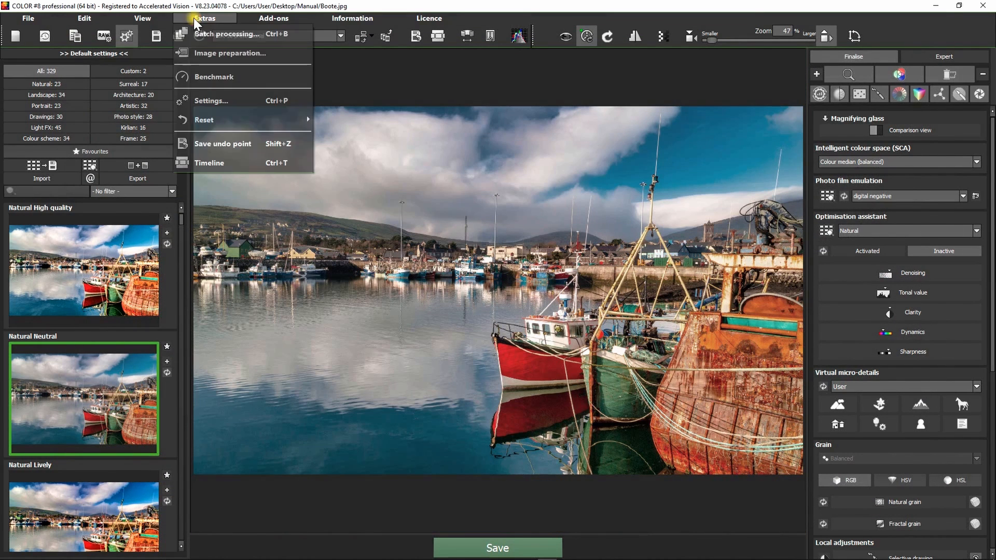
left_click(232, 54)
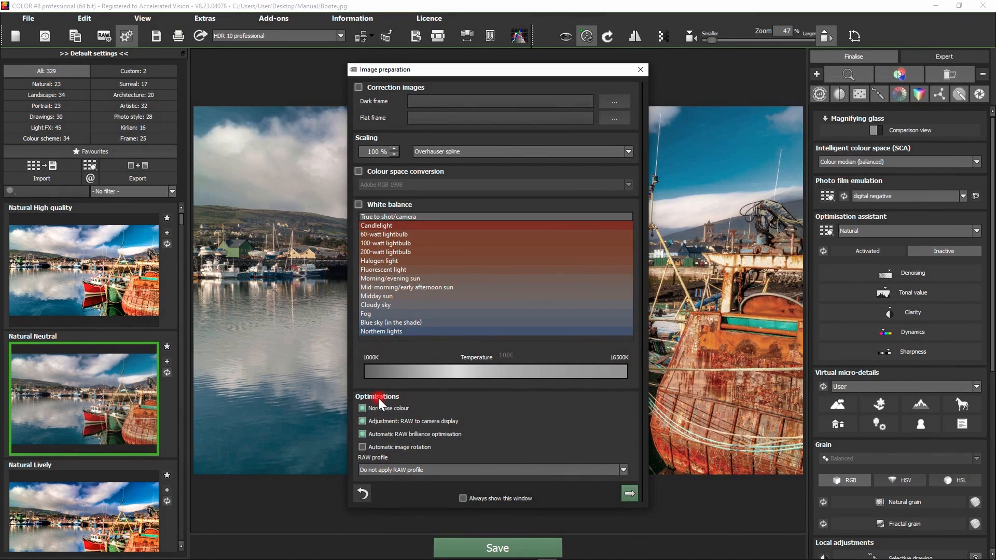
left_click(384, 468)
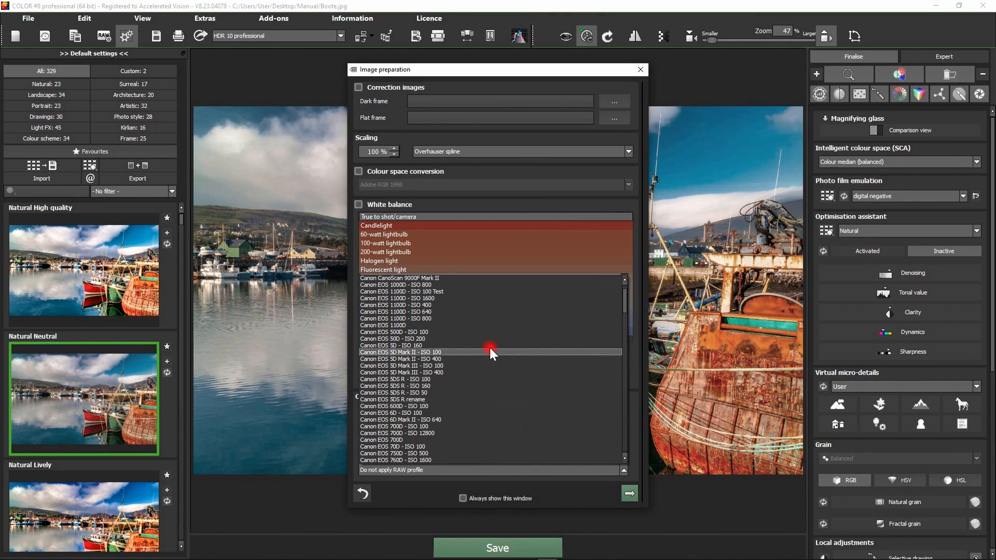
scroll(490, 347, "up", 5)
left_click(373, 282)
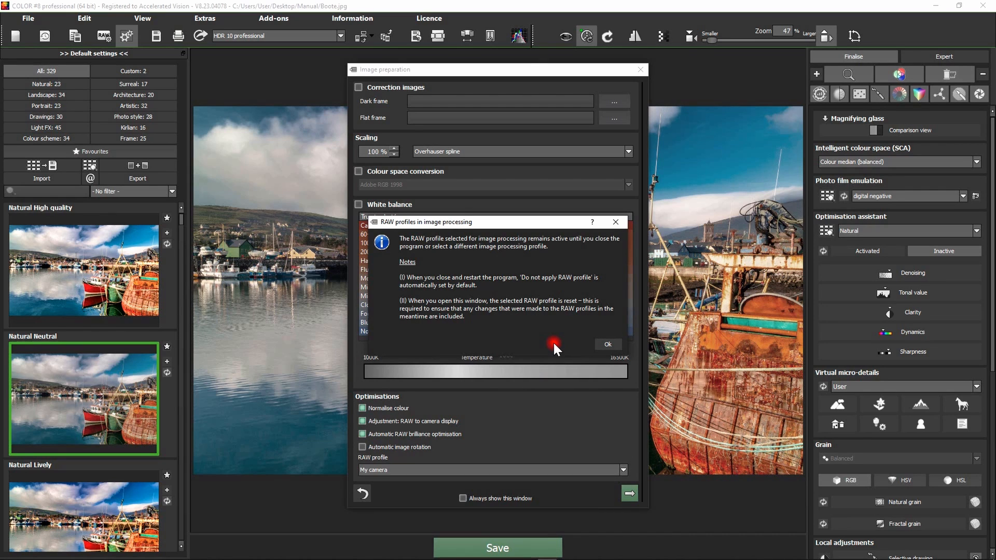
left_click(608, 346)
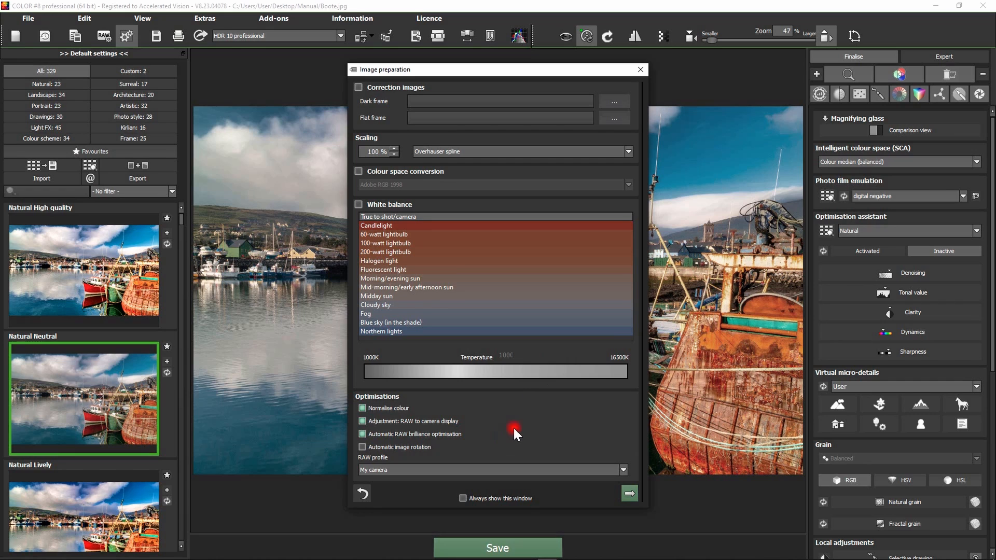
left_click(636, 497)
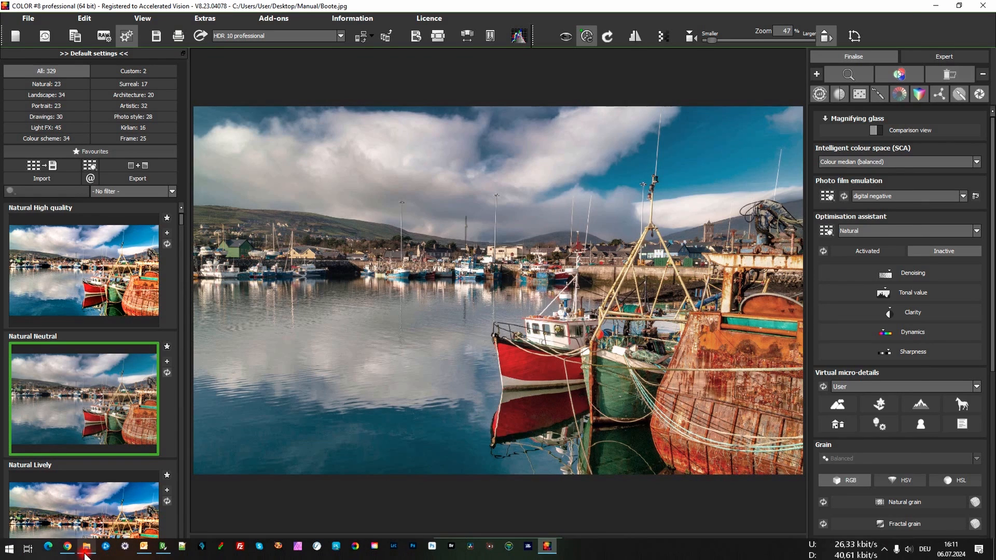
Step: Load Boote.jpg again from File Explorer and examine the processed harbour buildings and boats up close
left_click(87, 548)
left_click_drag(877, 138, 464, 293)
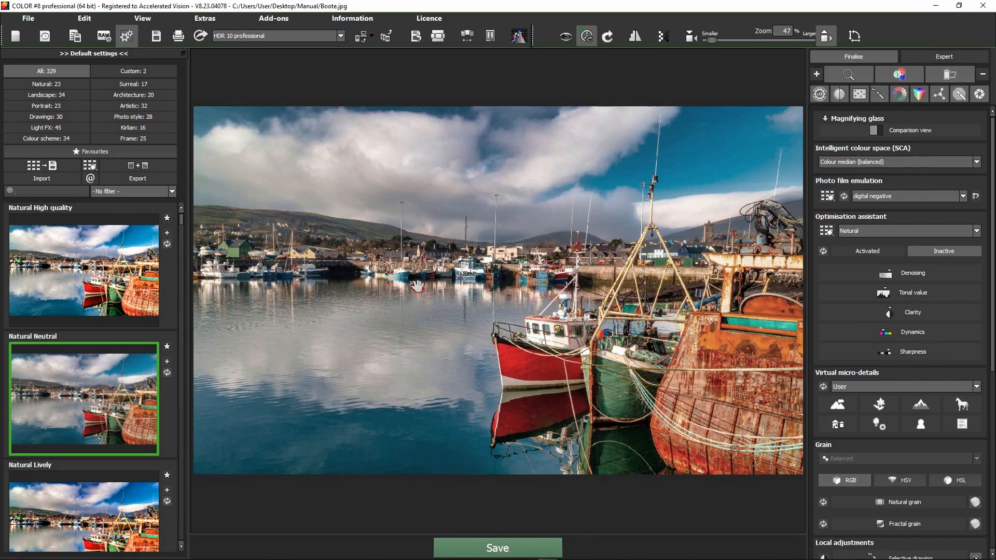
left_click(478, 292)
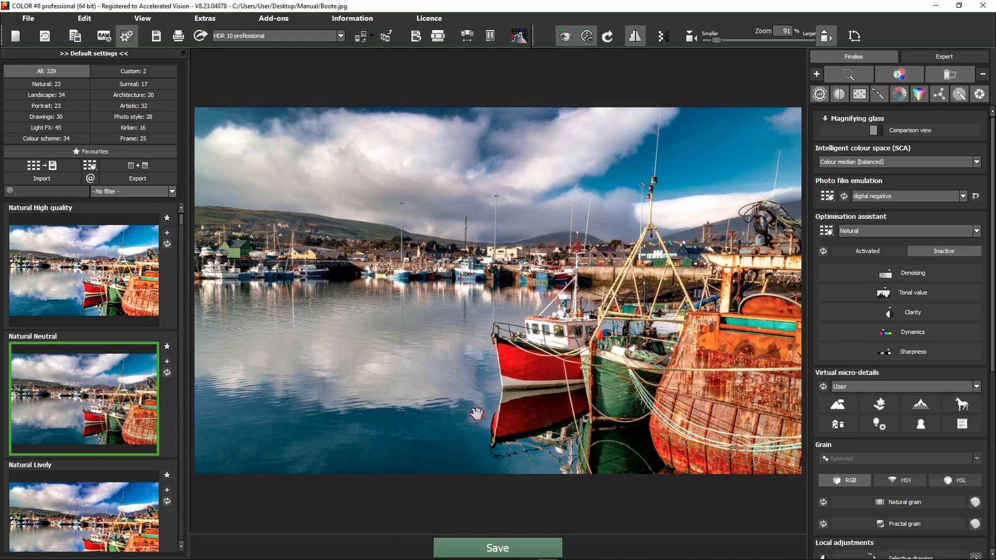
left_click(568, 36)
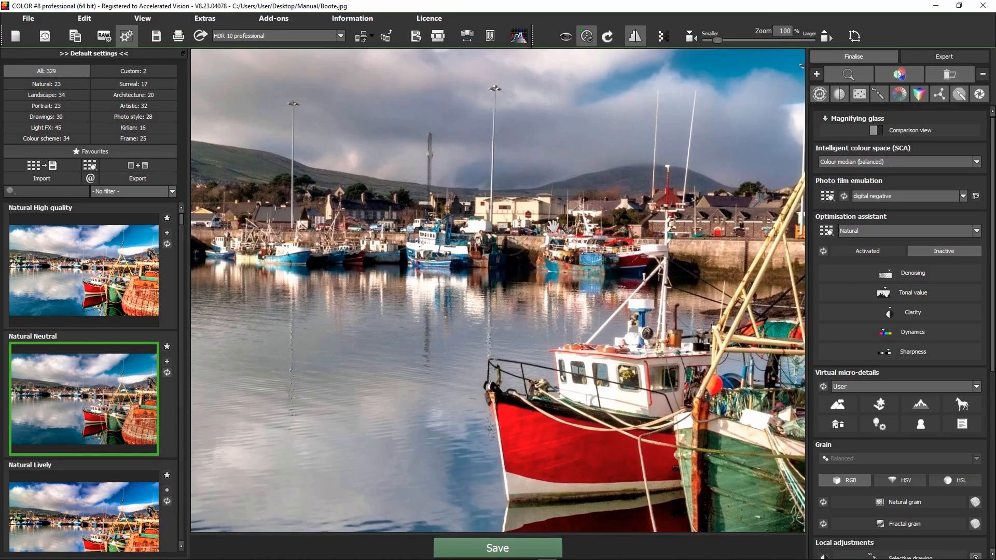
scroll(553, 226, "up", 6)
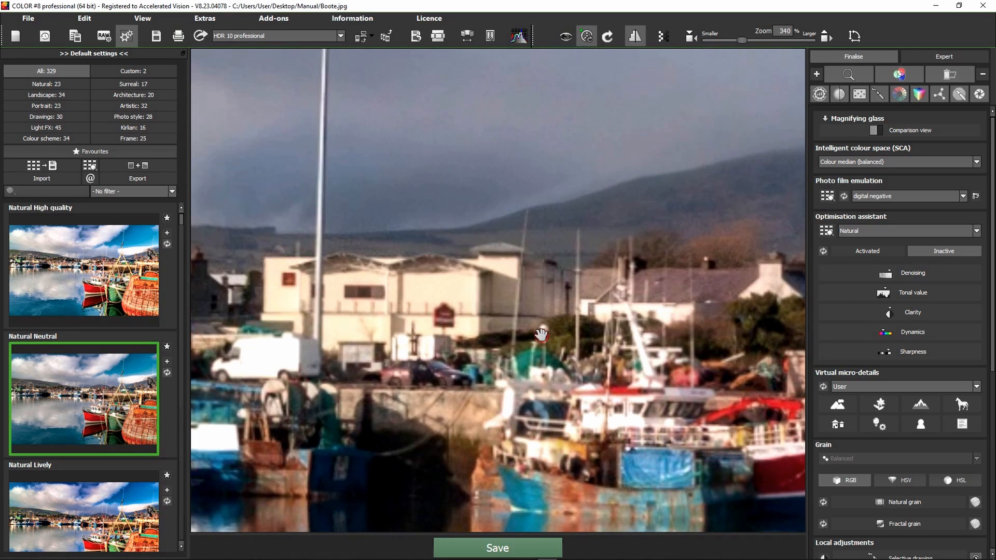
scroll(447, 306, "down", 8)
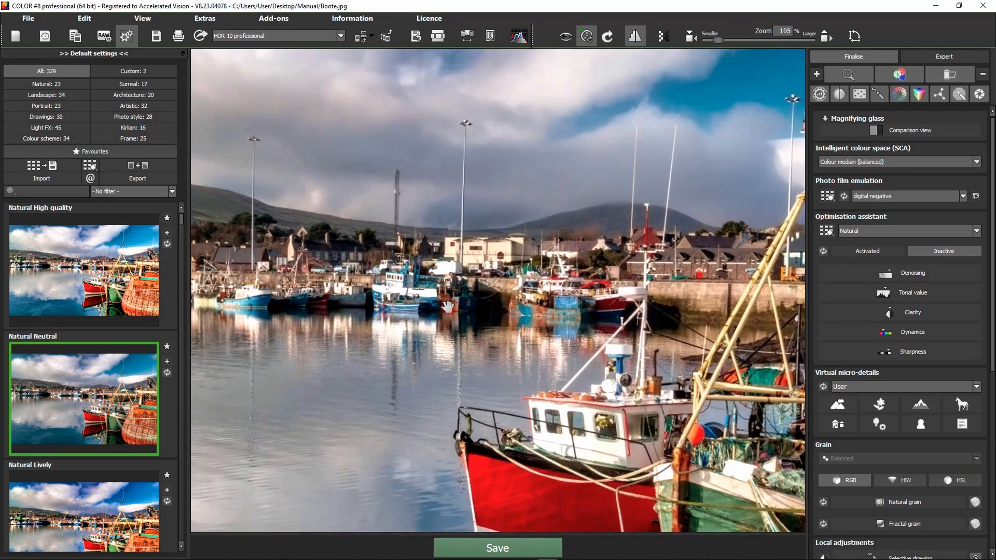
scroll(447, 306, "down", 2)
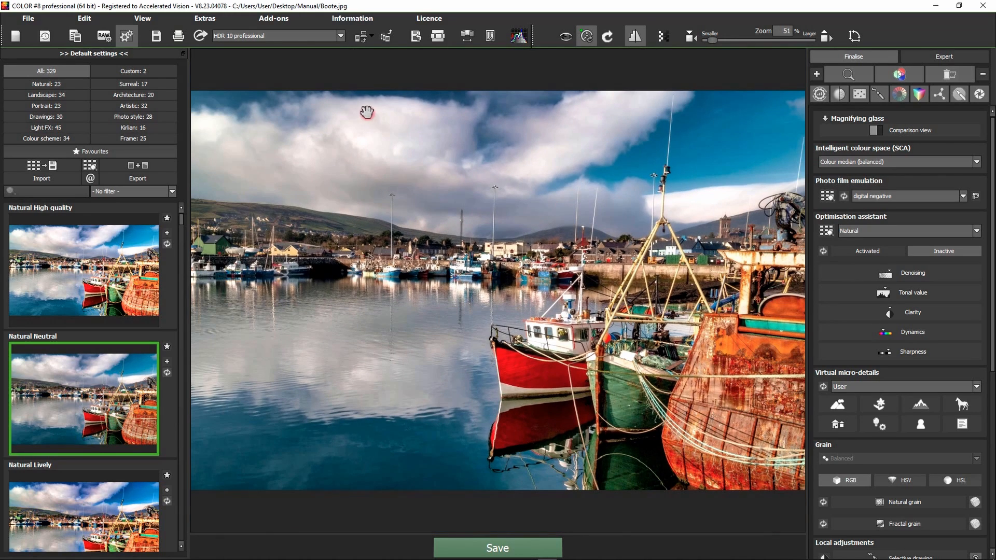
Step: Start batch processing, continuing past the information notice and discarding the current project without saving
left_click(213, 19)
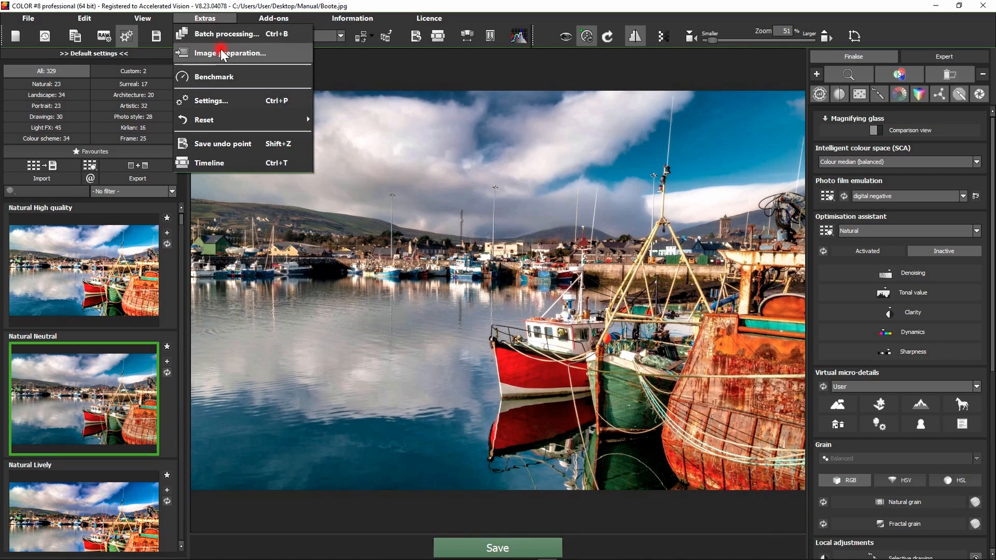
left_click(214, 34)
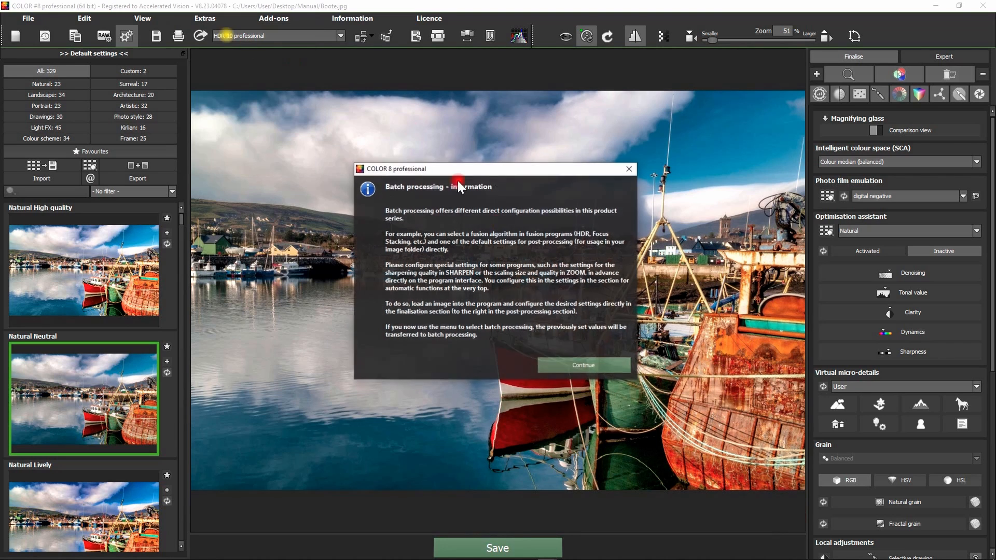
left_click(568, 365)
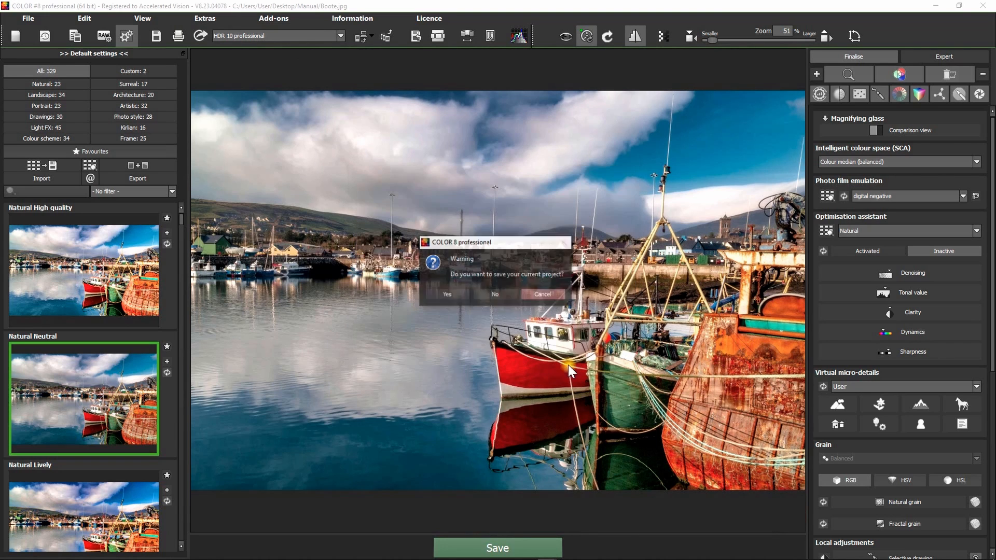
left_click(478, 296)
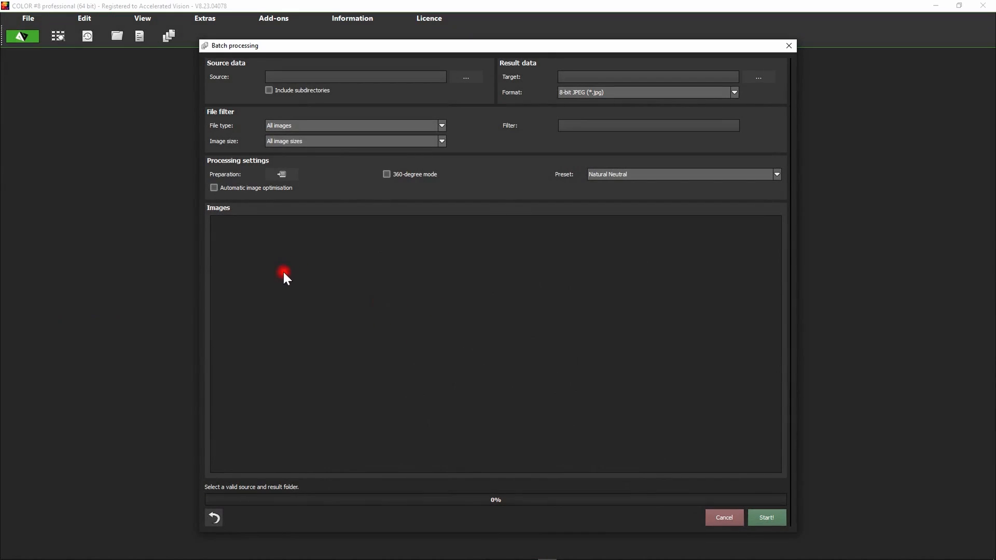
Step: In the batch's image preparation, choose "My camera" as the RAW profile and apply the settings
left_click(281, 174)
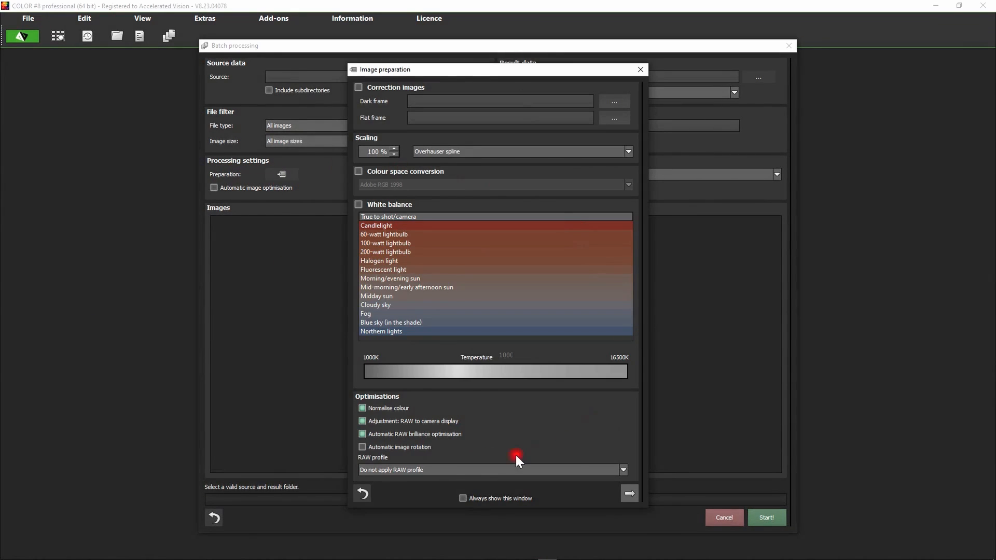
left_click(414, 470)
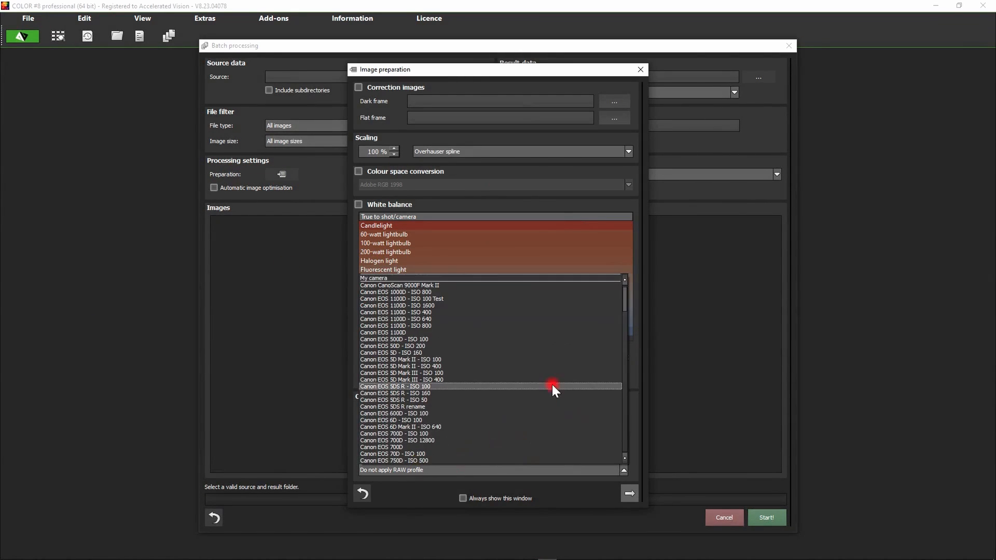
left_click(389, 278)
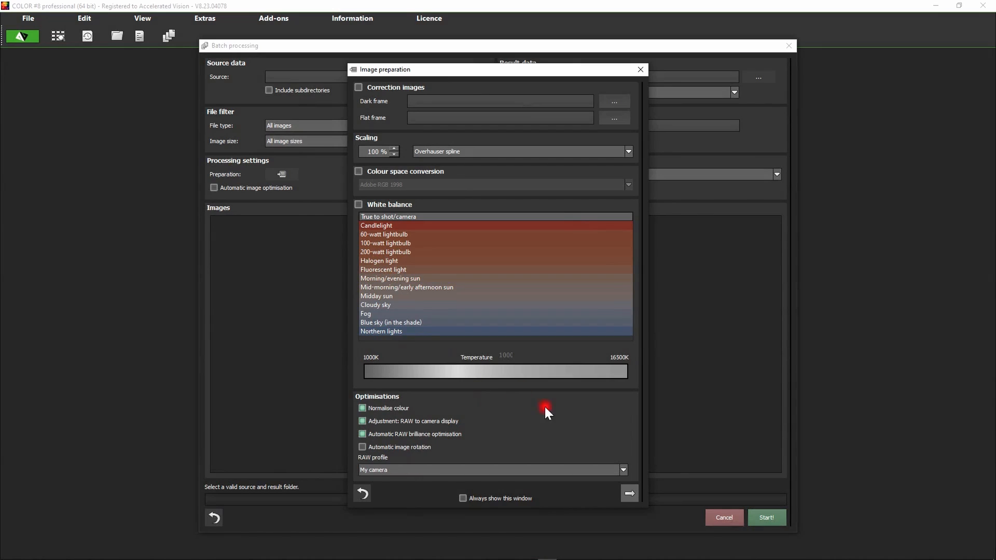
left_click(630, 493)
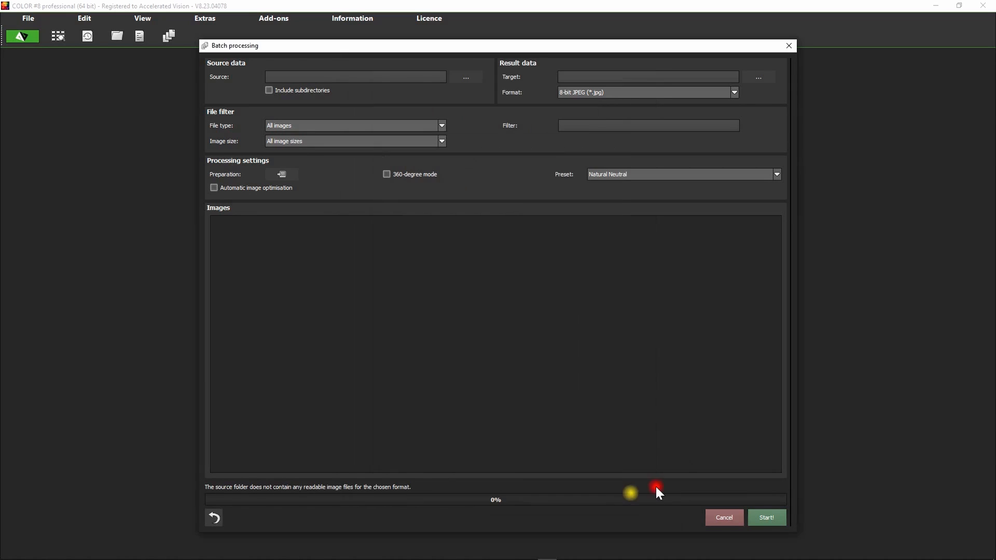